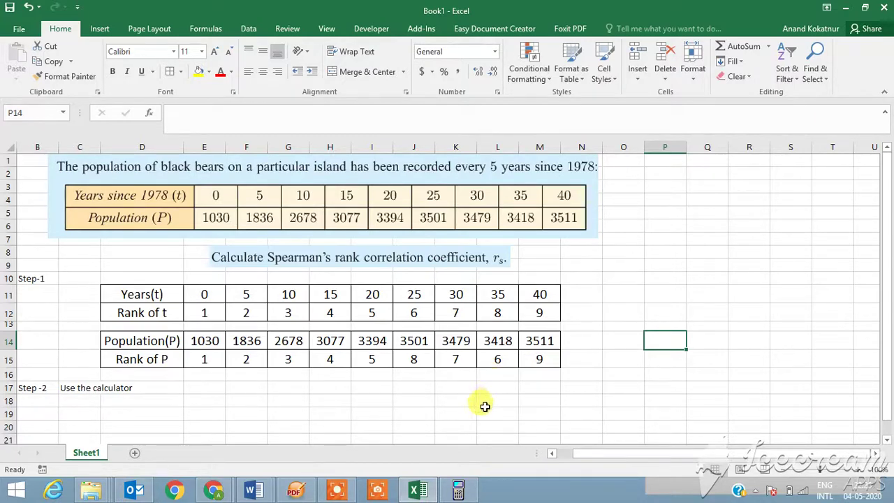
Switch to the fx-9860G emulator and enter STAT mode's list editor.
click(457, 490)
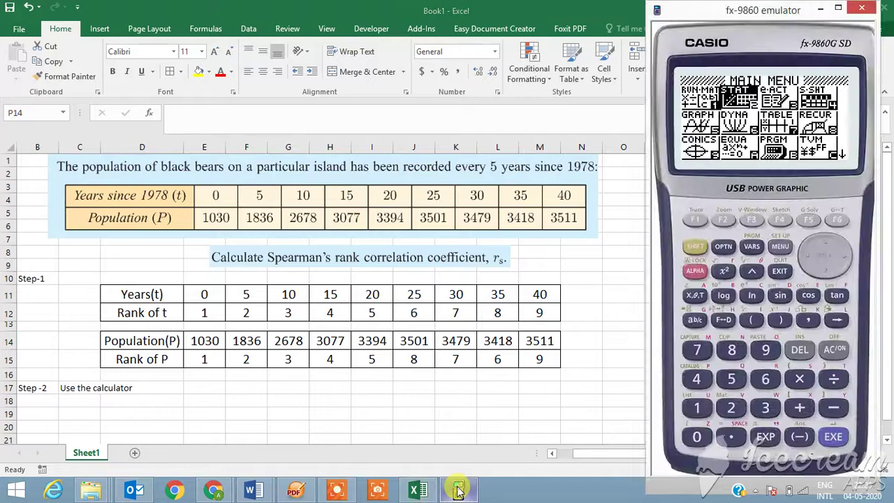
click(737, 93)
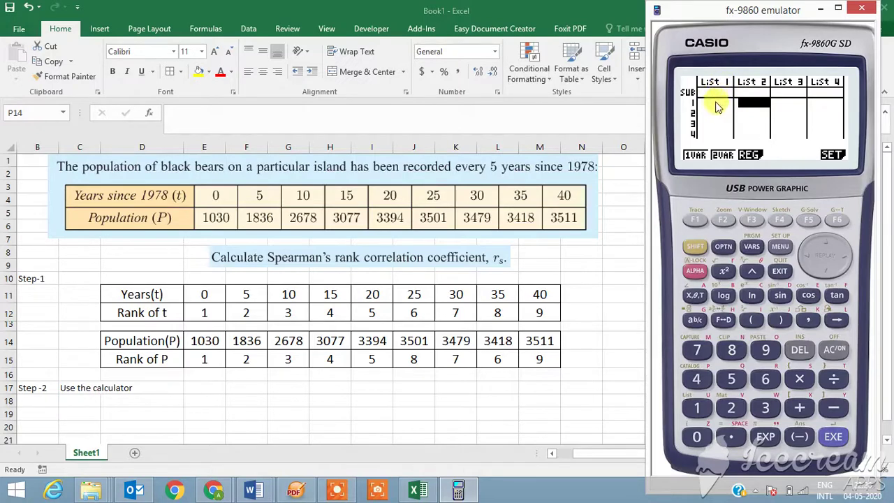
Enter the year ranks 1, 2, 3, 4 at the top of List 1.
click(715, 104)
text(1)
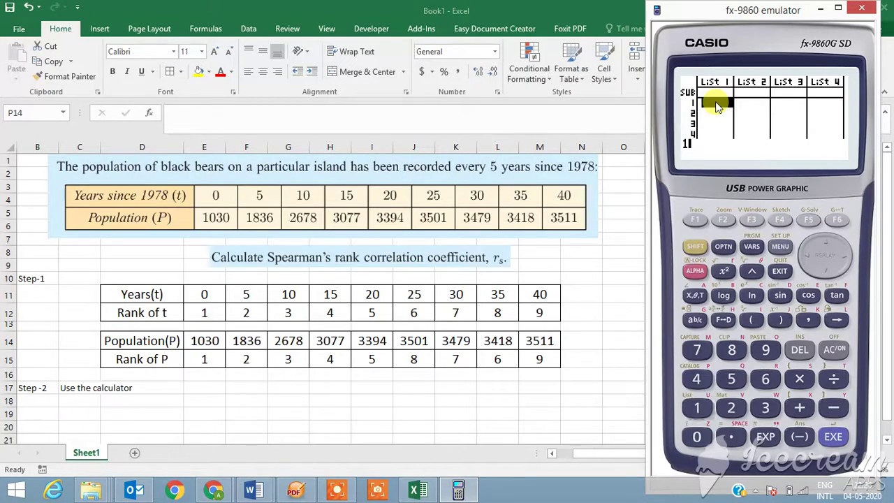
key(Return)
text(2)
key(Return)
text(3)
key(Return)
text(4)
Finish List 1 with ranks 5 through 9, then move to the first row of List 2.
key(Return)
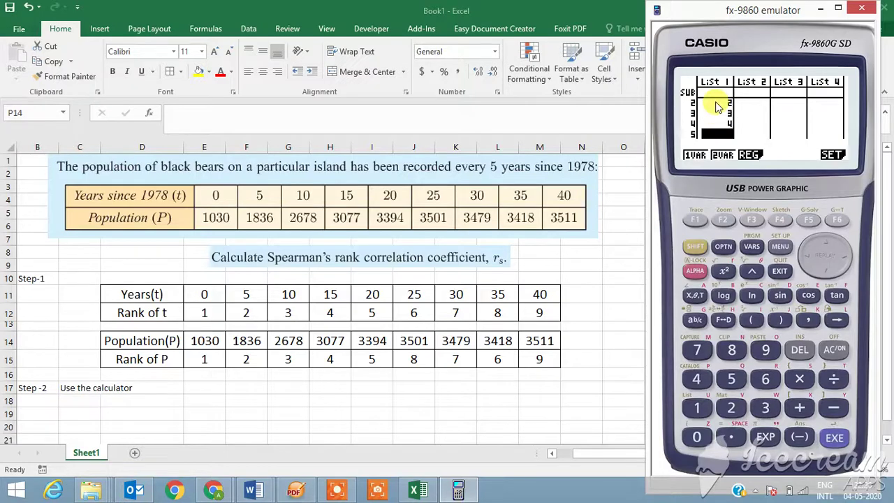
text(5)
key(Return)
text(6)
key(Return)
text(7)
key(Return)
text(8)
key(Return)
text(9)
key(Return)
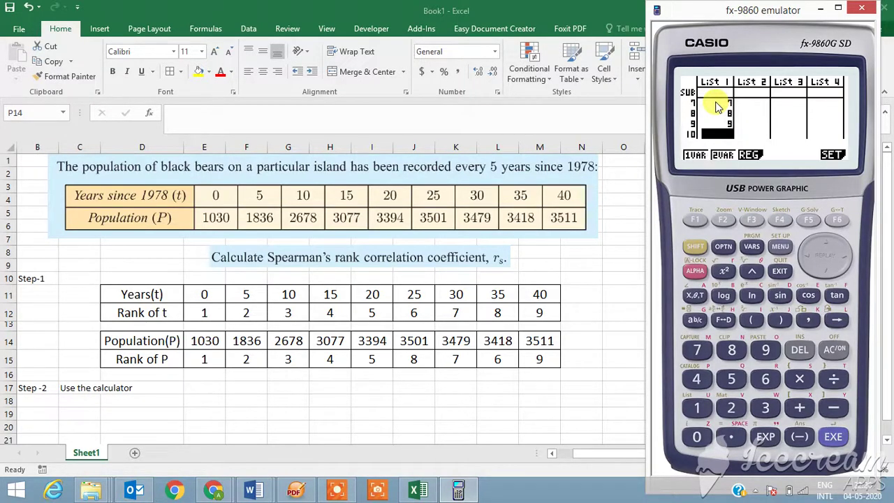
key(Up)
key(Up)
key(Up)
key(Up)
key(Up)
key(Up)
key(Up)
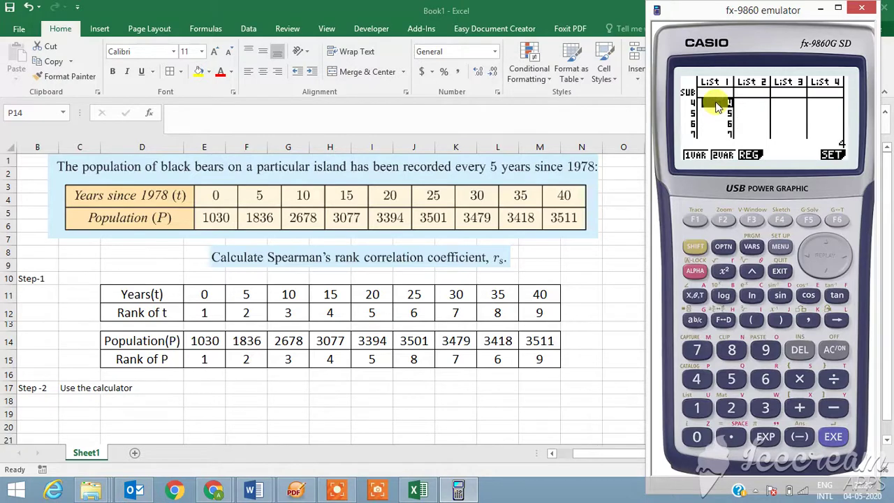
key(Up)
key(Up)
key(Right)
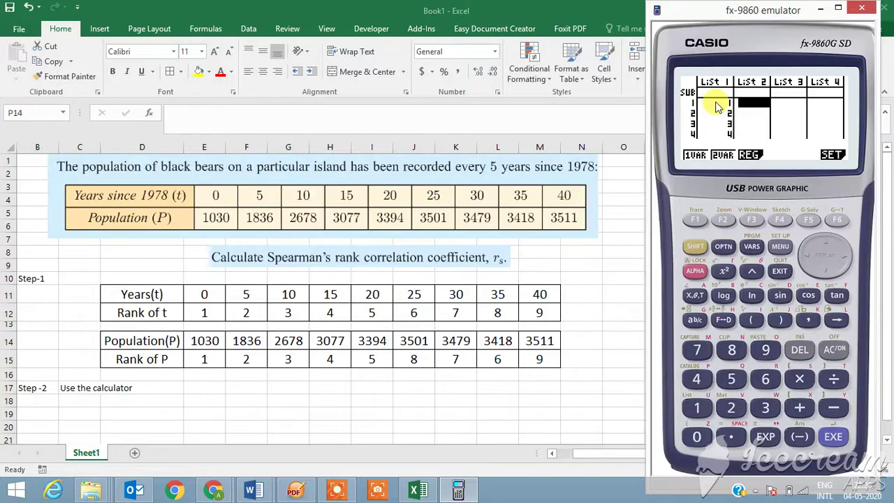
Enter population ranks 1, 2, 3, 4 into List 2.
text(1)
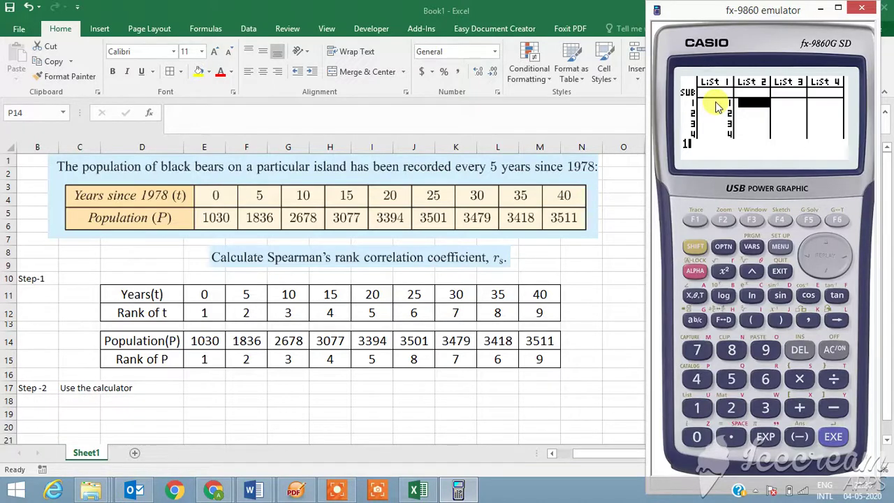
key(Return)
text(2)
key(Return)
text(3)
key(Return)
text(4)
key(Return)
Complete List 2 with the ranks 5, 8, 7, 6, 9.
text(5)
key(Return)
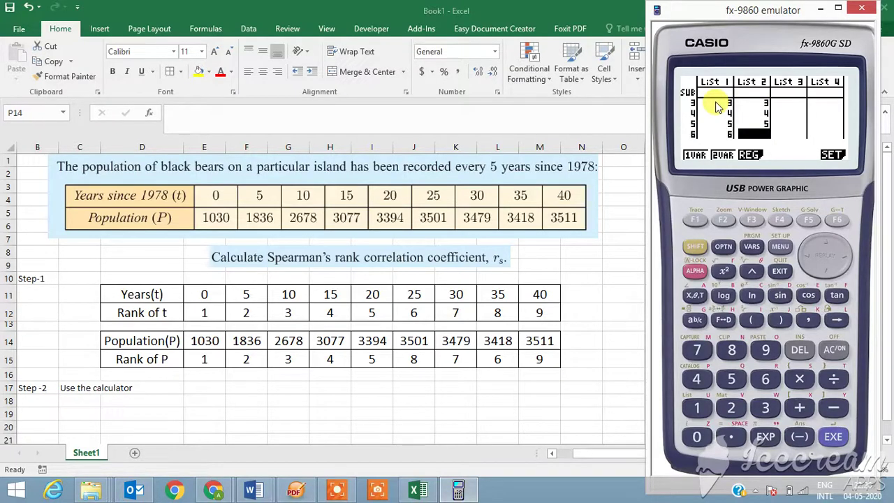
text(8)
key(Return)
text(7)
key(Return)
text(6)
key(Return)
text(9)
key(Return)
Run a linear (X) regression of List 1 against List 2, reading r = 0.93333333.
click(751, 157)
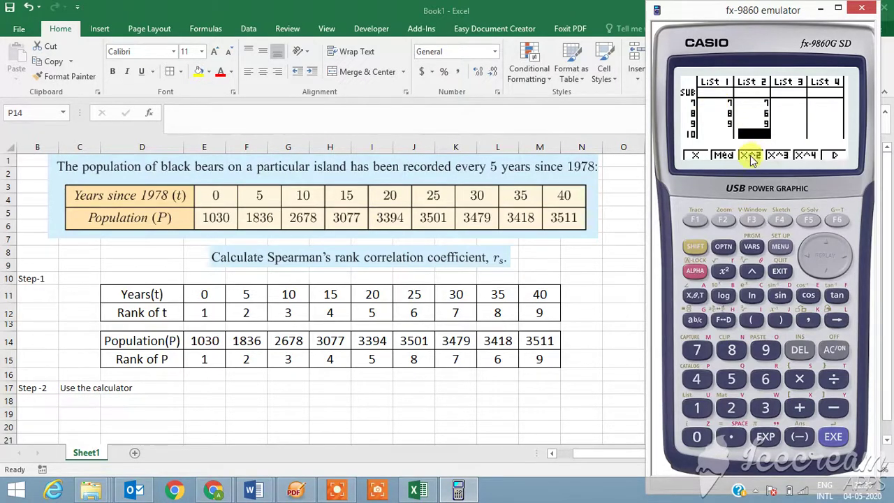
click(693, 155)
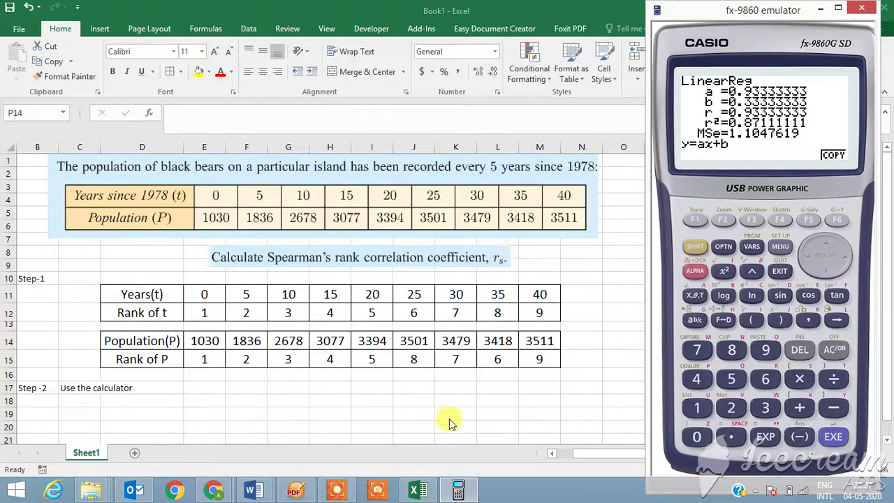
click(377, 491)
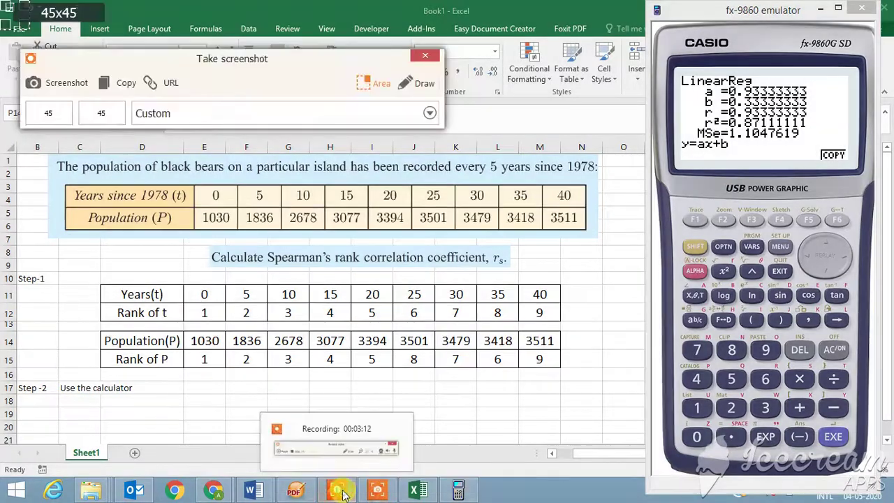